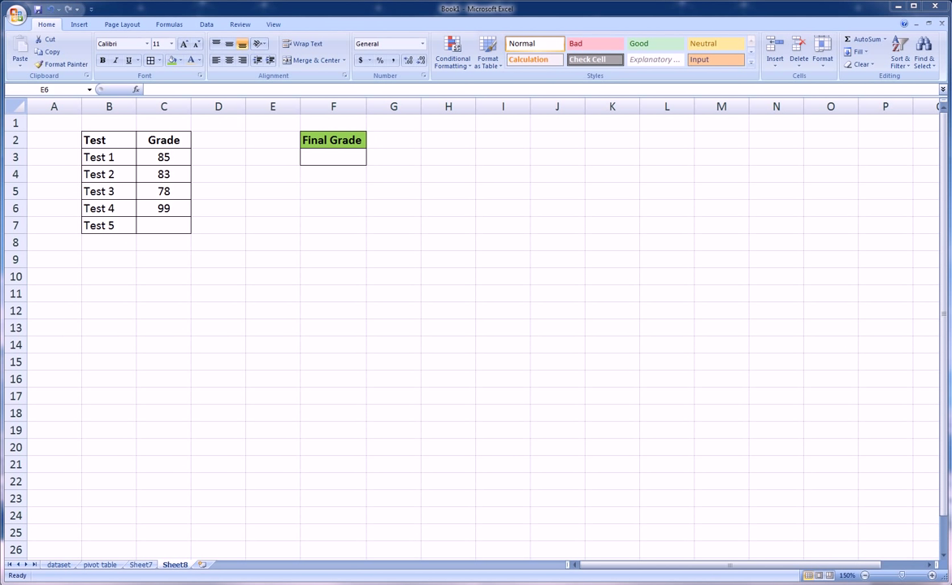
Look over the Test and Grade table, ending with Final Grade cell F3 selected
left_click(103, 138)
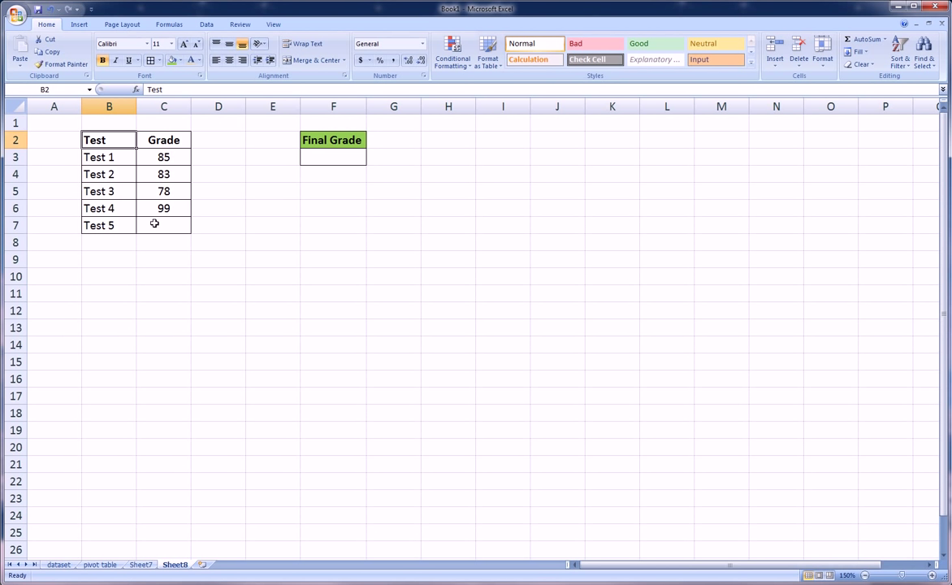
left_click(155, 223)
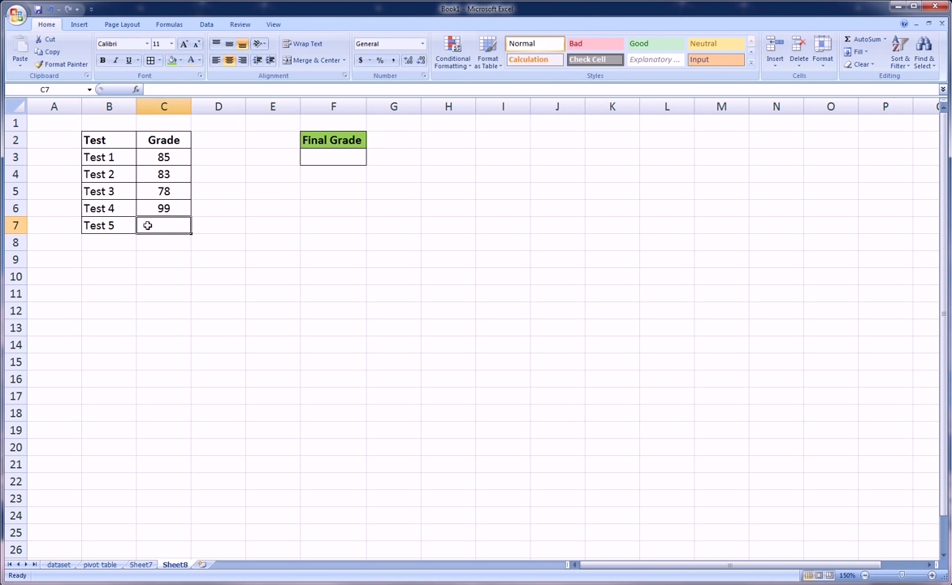
left_click(308, 159)
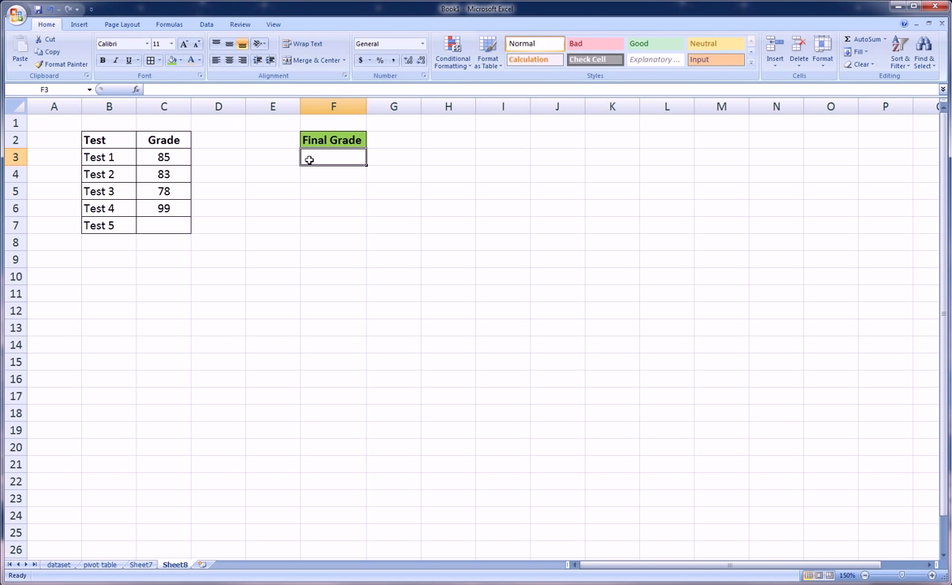
left_click(308, 188)
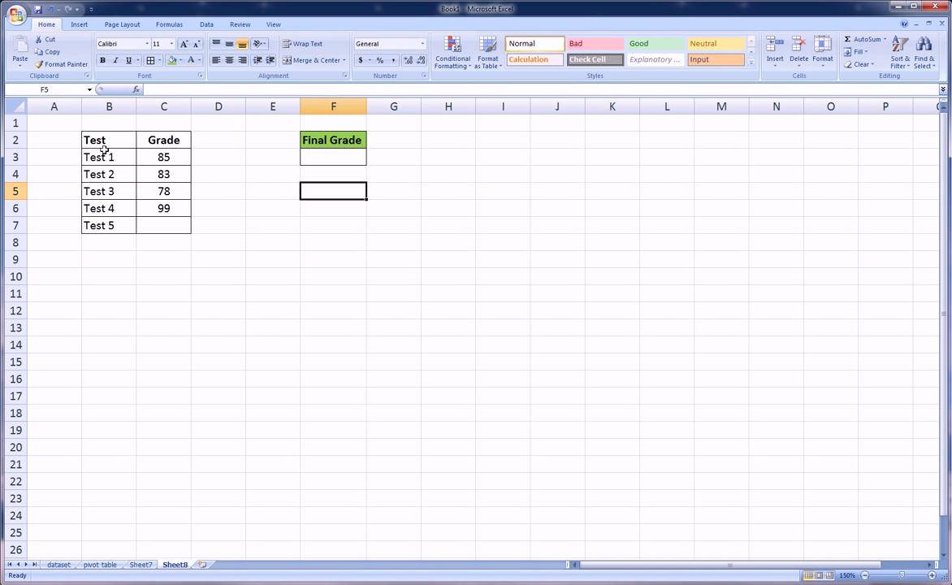
left_click_drag(104, 143, 172, 221)
left_click(244, 225)
left_click(329, 158)
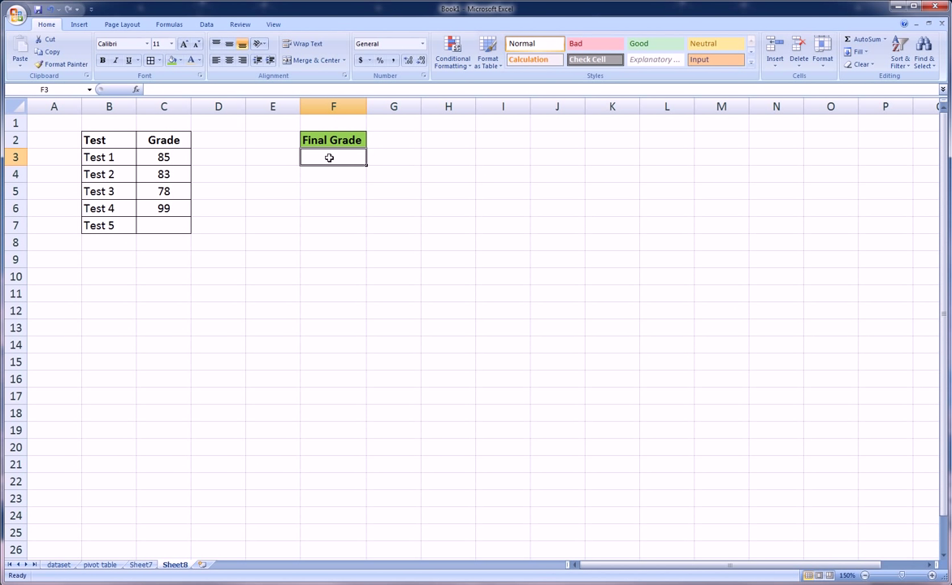
Enter =AVERAGE(C3:C7) in F3 so the final grade shows 86.25
type("=ave")
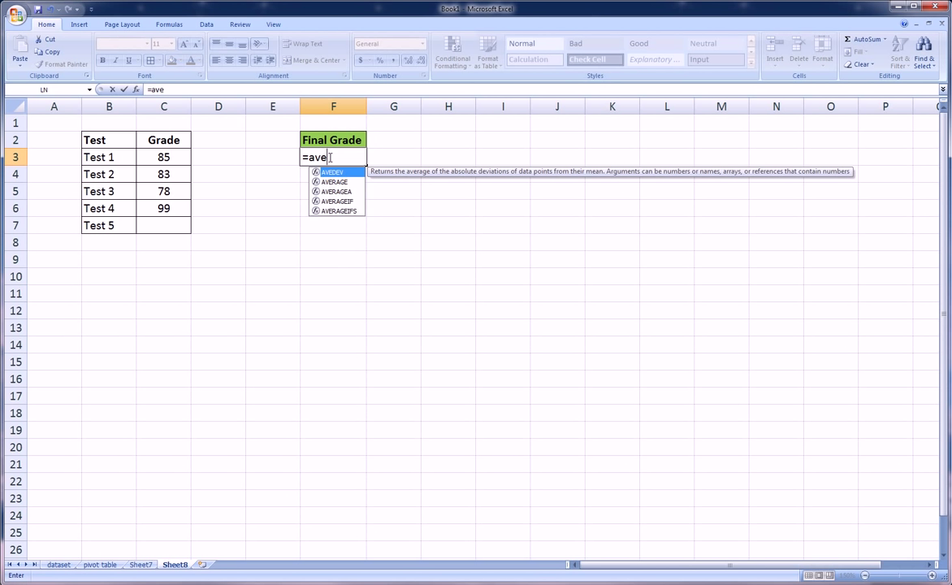
type("rage(")
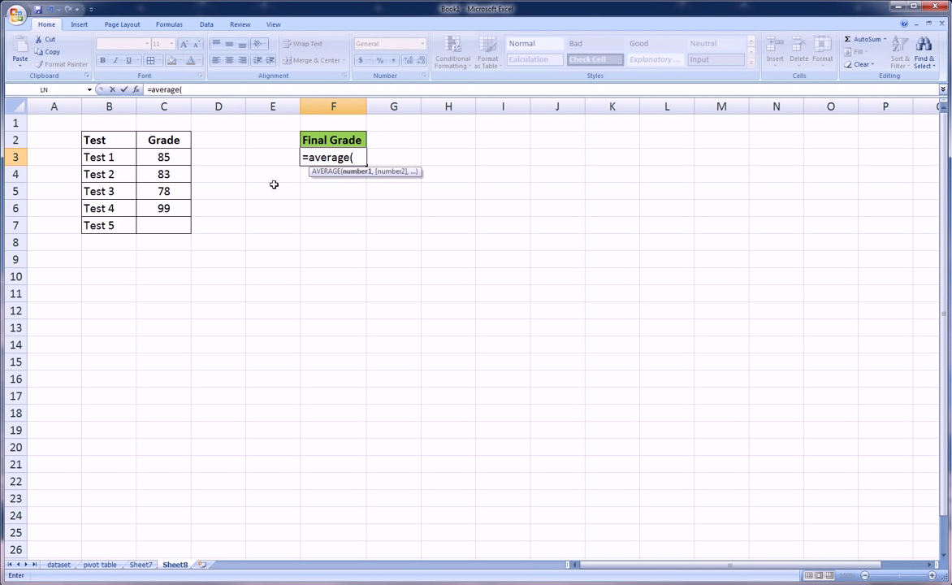
left_click(173, 157)
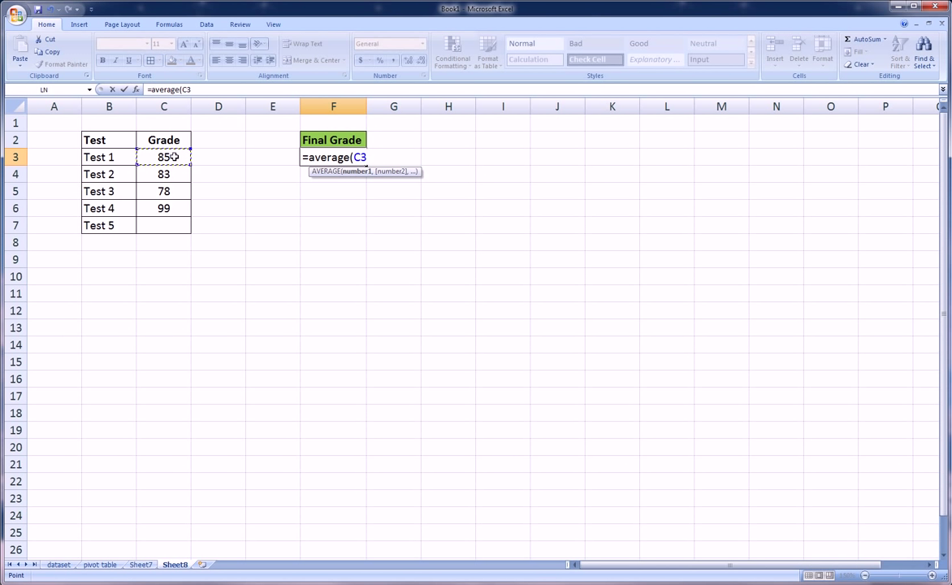
left_click_drag(173, 157, 170, 225)
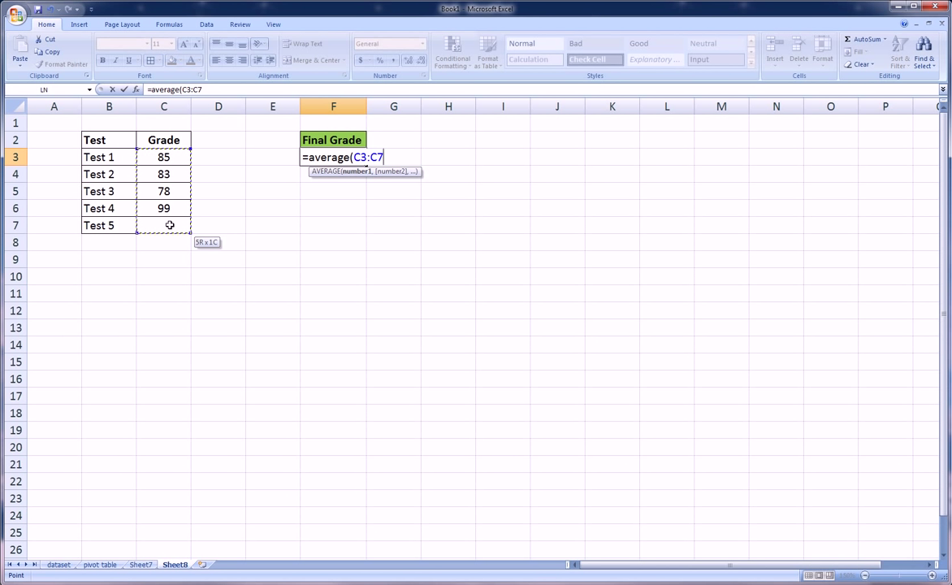
left_click_drag(170, 225, 171, 224)
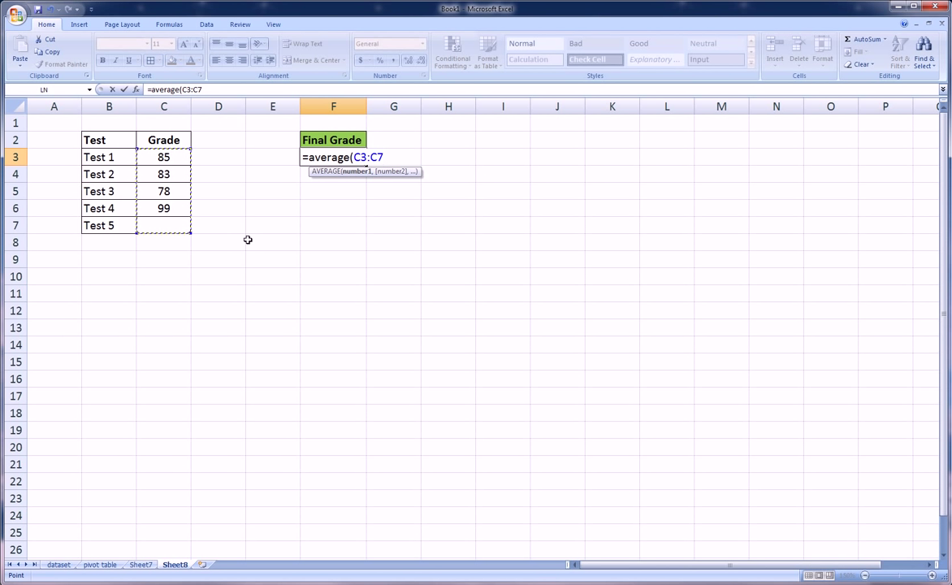
type(")")
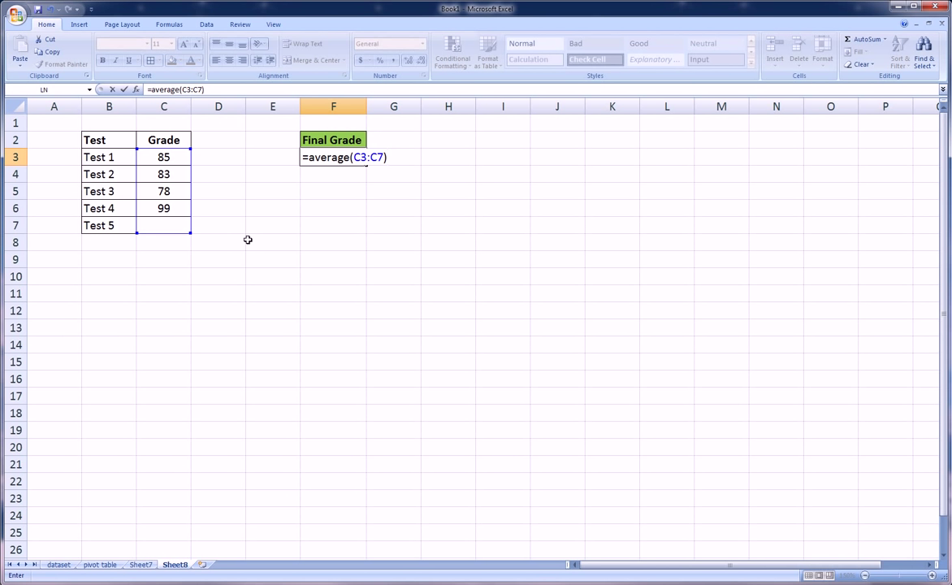
key("Return")
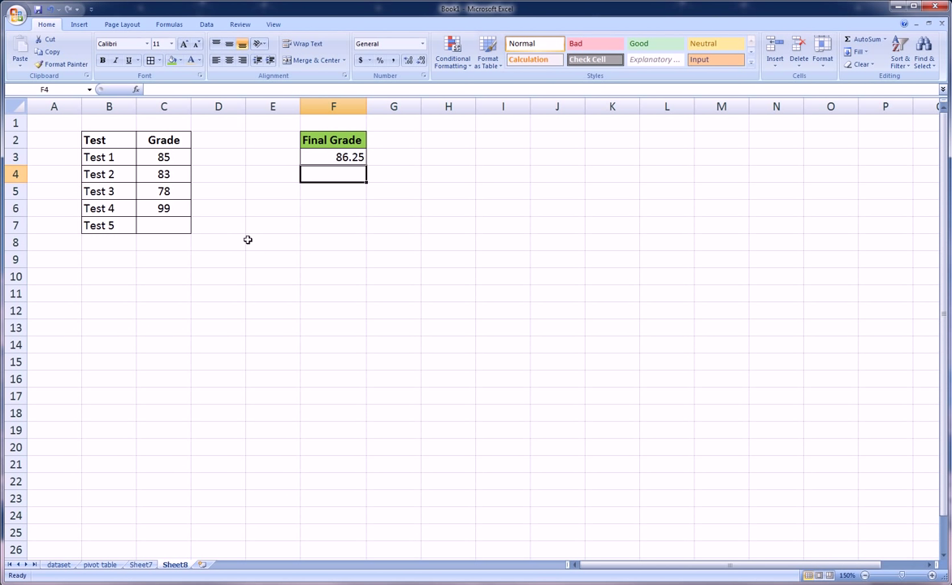
With Test 5 cell C7 selected, open the What-If Analysis options on the Data tab
left_click(167, 228)
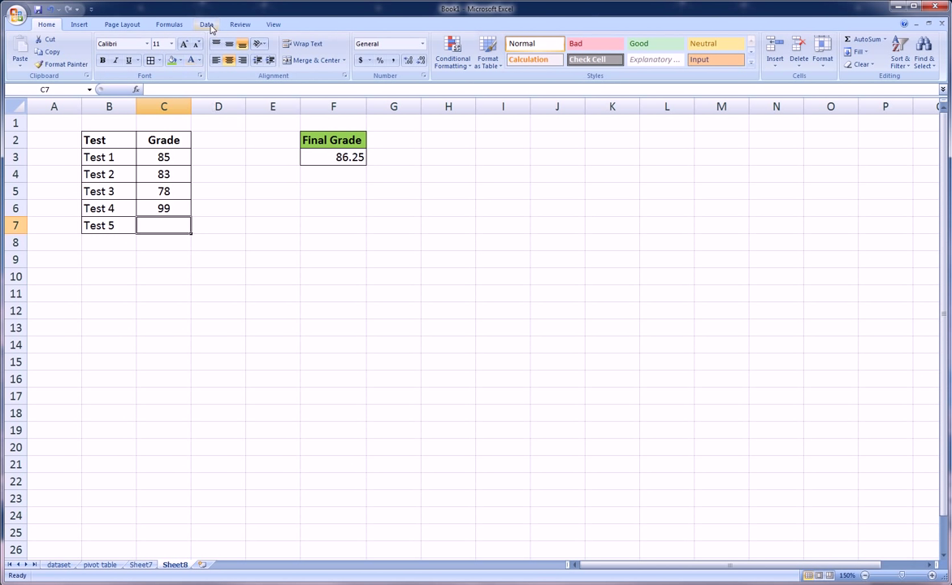
left_click(207, 25)
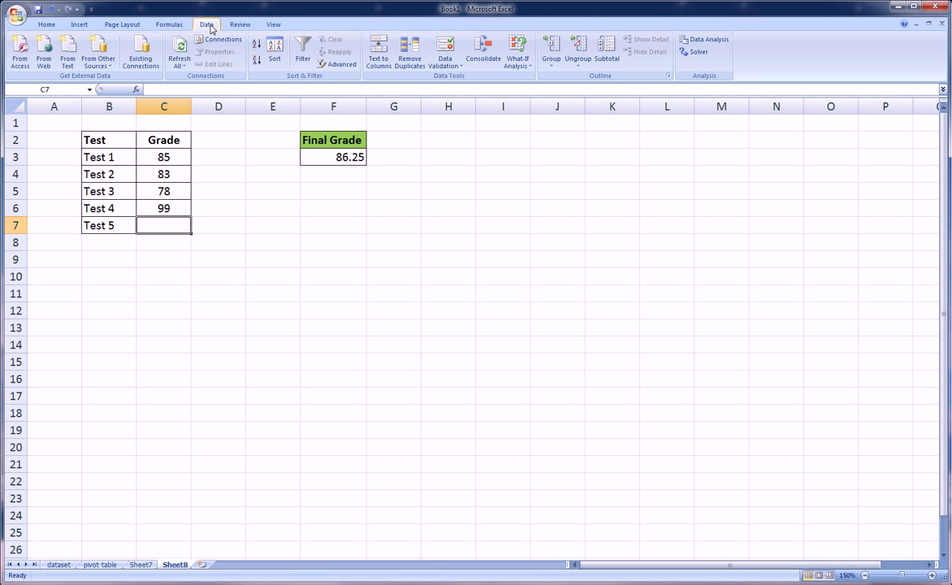
left_click(520, 64)
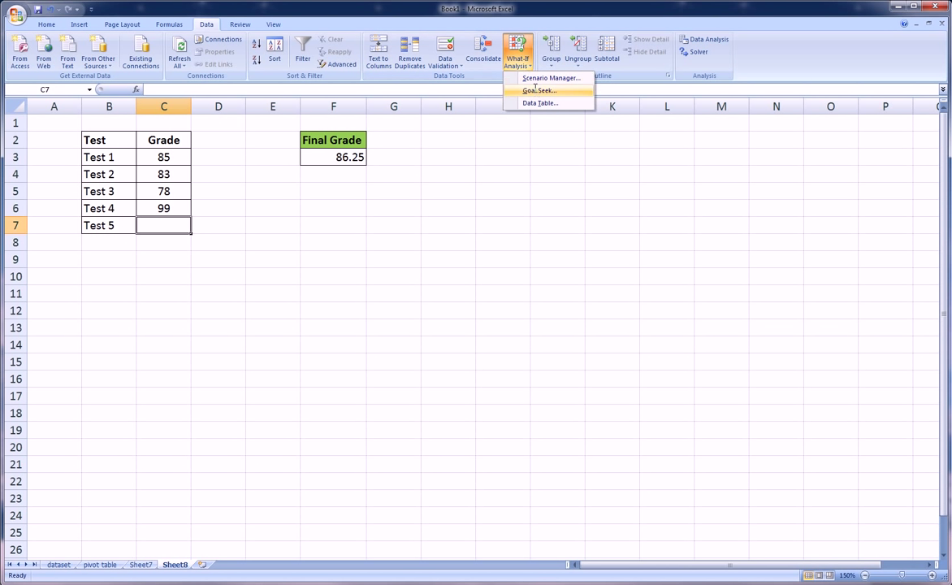
Run Goal Seek setting F3 to 90 by changing C7, putting 105 in Test 5
left_click(539, 90)
left_click_drag(743, 247, 295, 198)
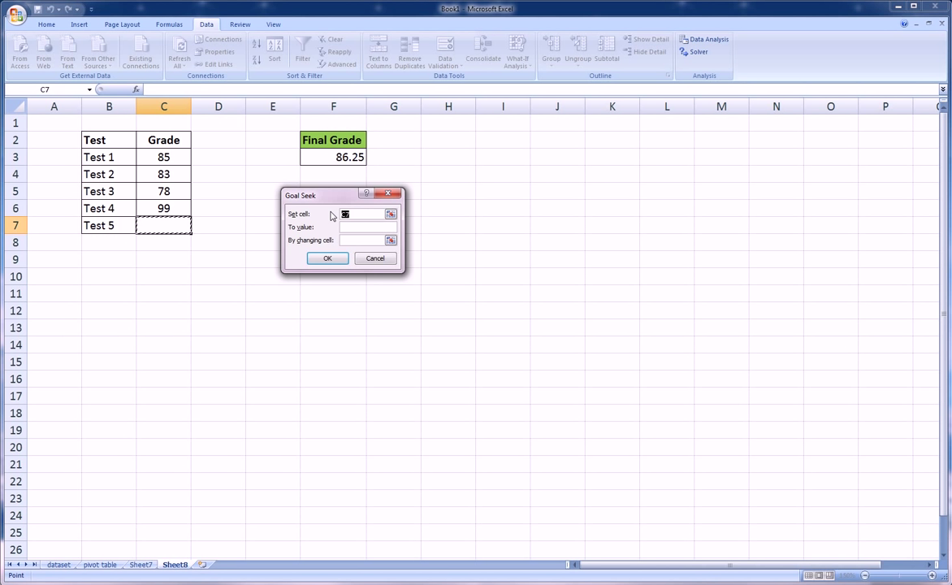
left_click_drag(326, 201, 325, 212)
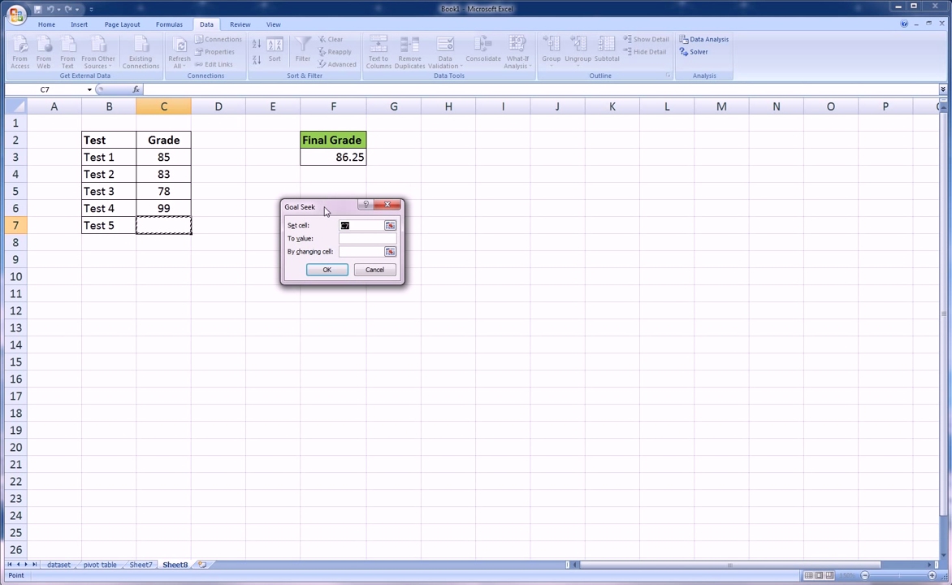
left_click(352, 158)
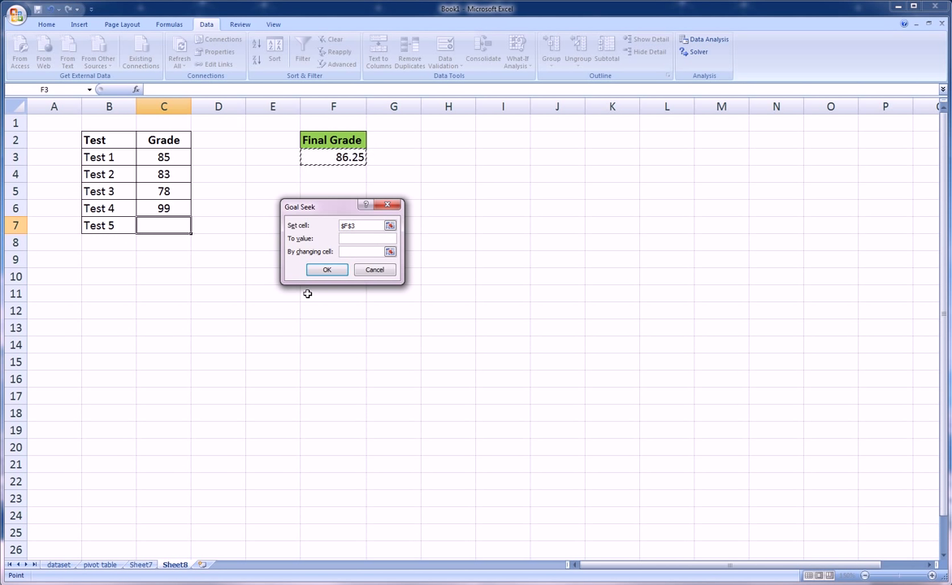
left_click(343, 238)
left_click(345, 252)
left_click(165, 226)
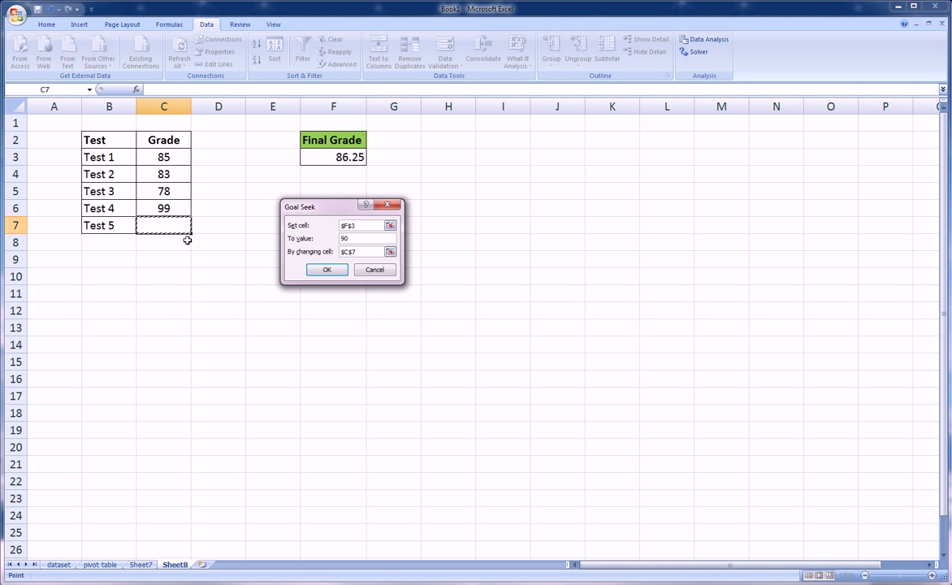
left_click(326, 270)
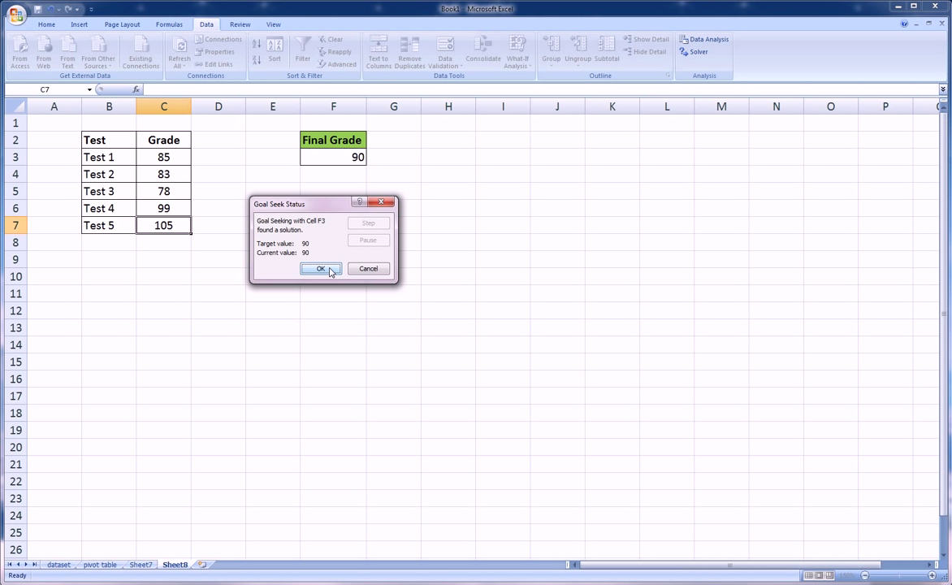
left_click(320, 268)
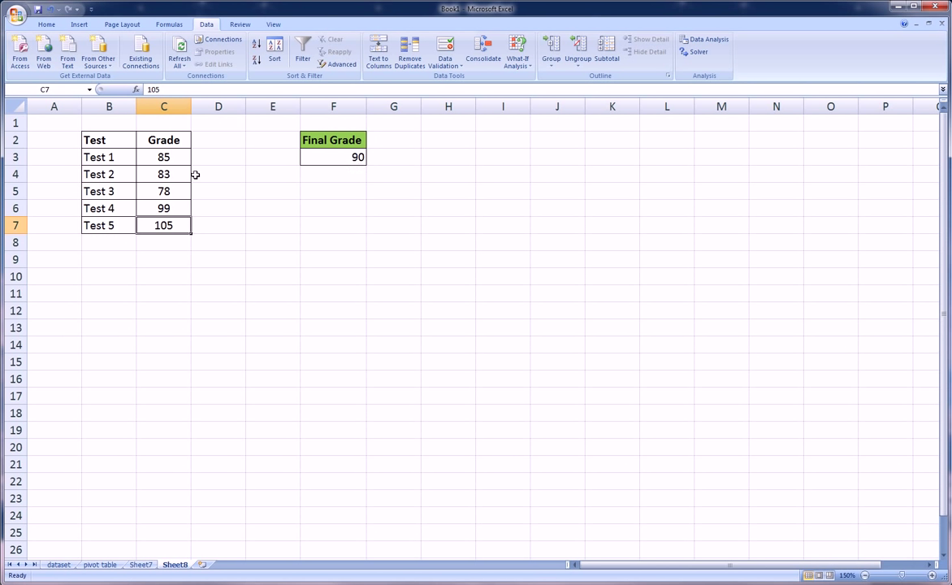
left_click_drag(167, 151, 172, 224)
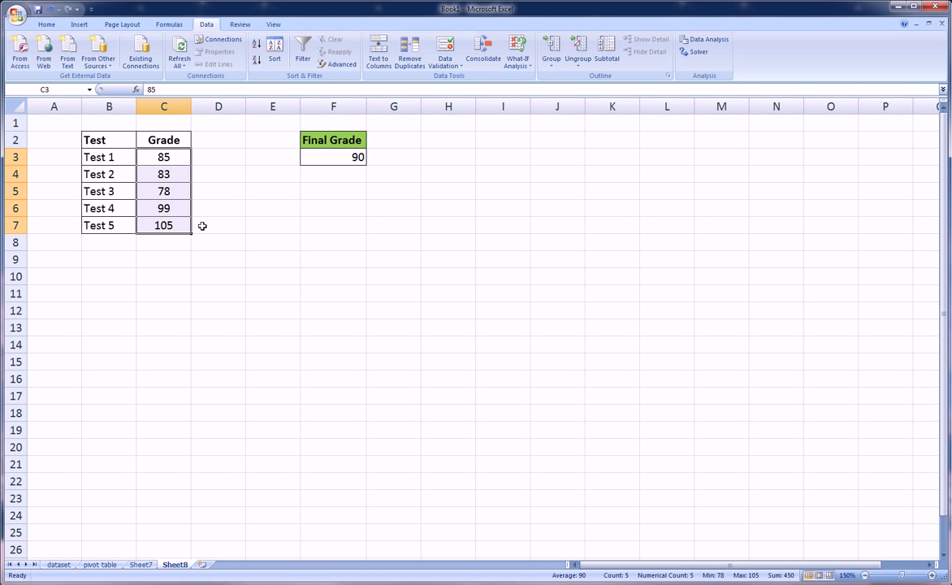
left_click(198, 224)
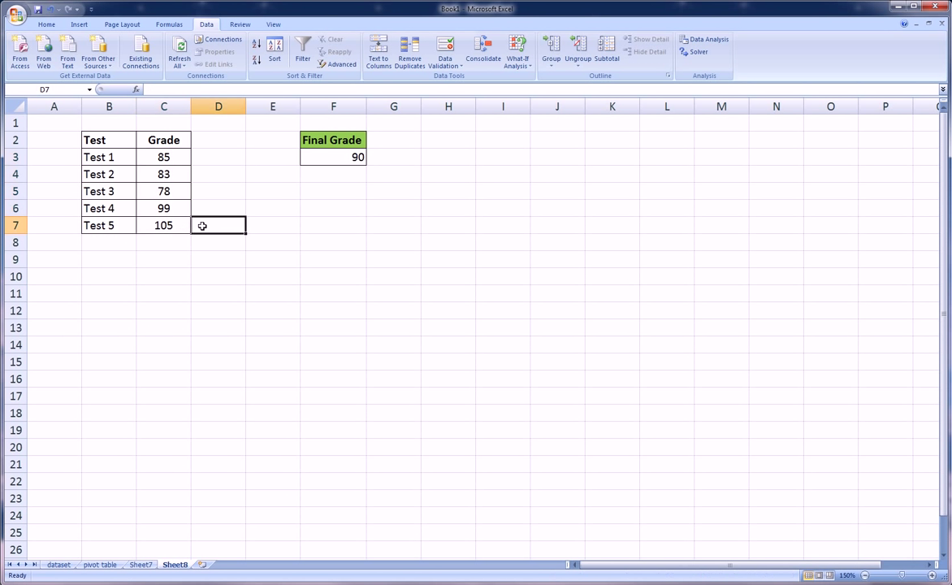
Rerun Goal Seek with F3 set to 85 by changing C7, giving Test 5 a score of 80
left_click(515, 69)
left_click(526, 91)
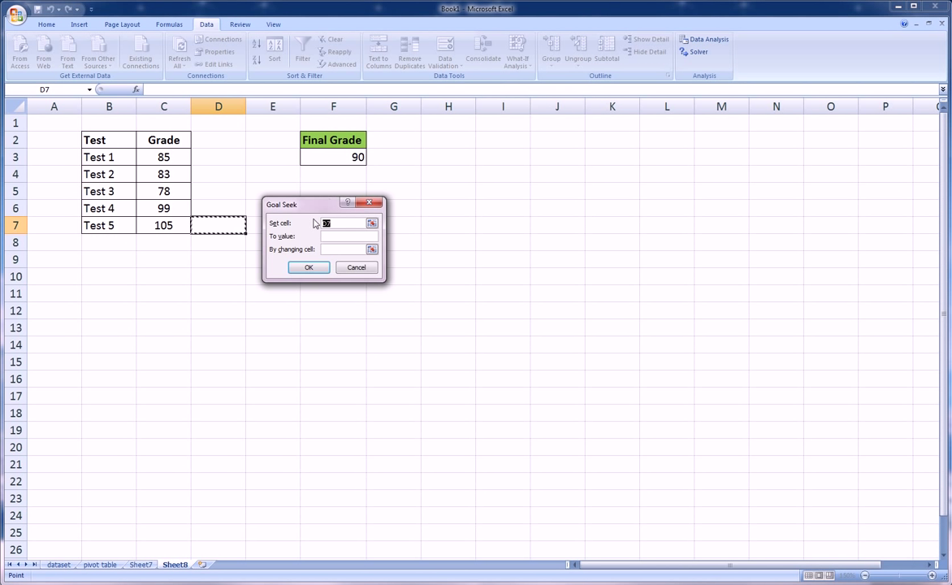
left_click(313, 158)
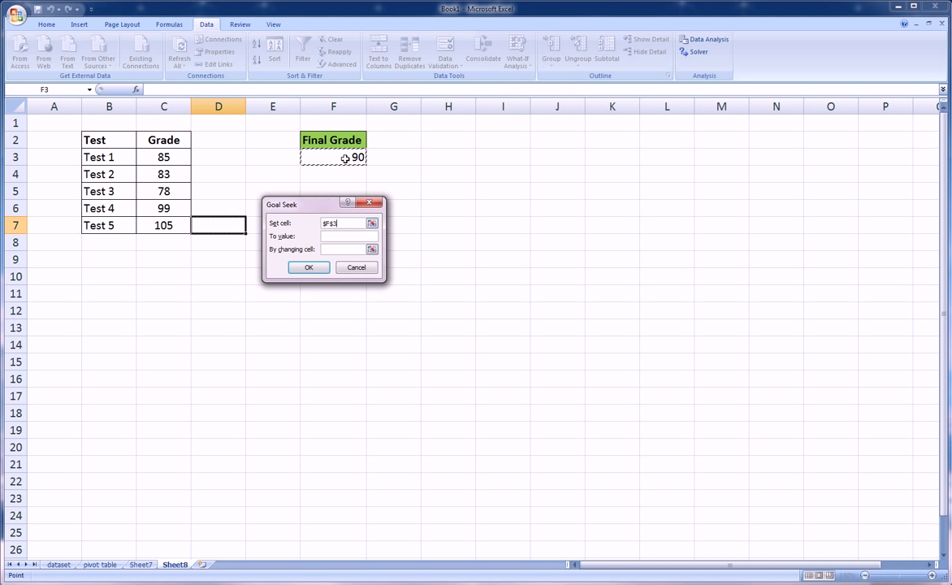
left_click(347, 236)
type("85")
left_click(343, 250)
left_click(167, 225)
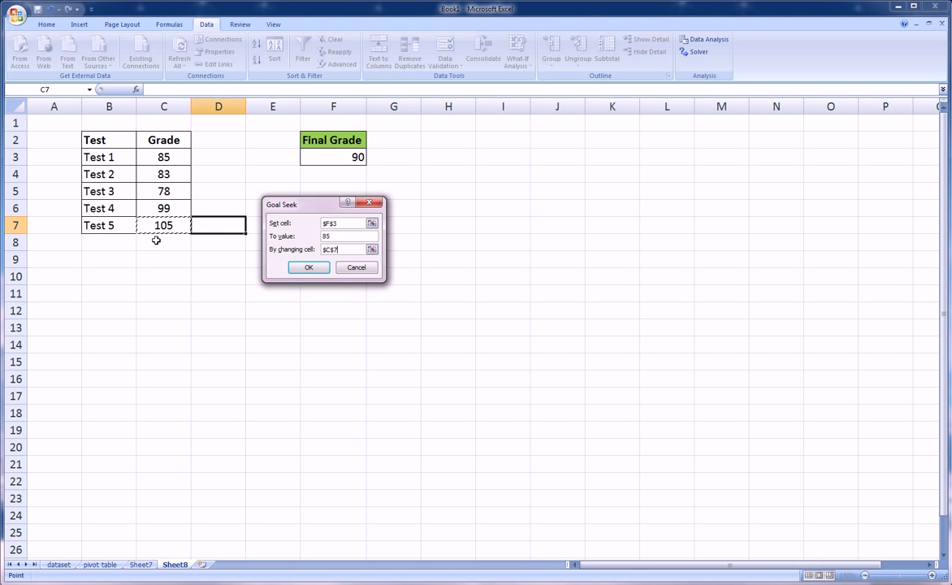
left_click(306, 268)
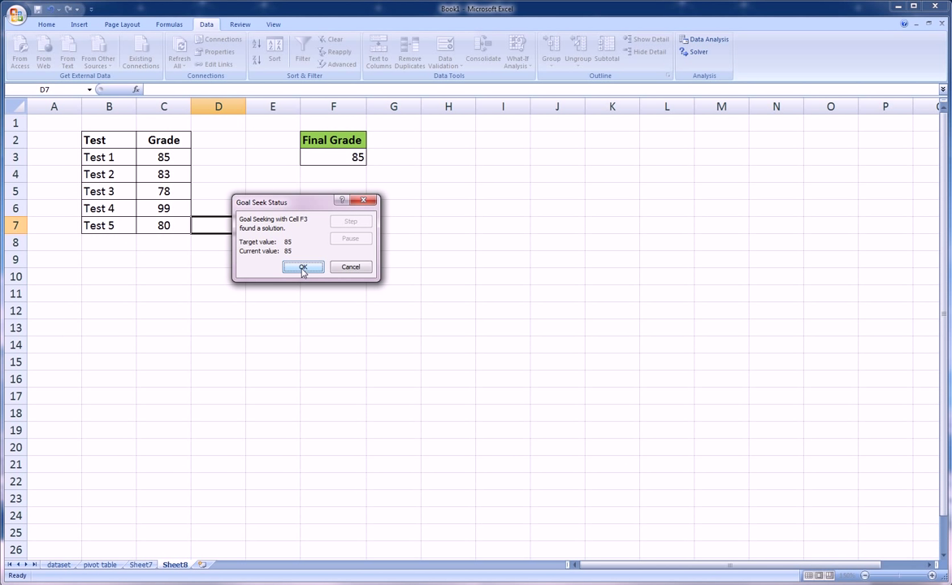
left_click(302, 268)
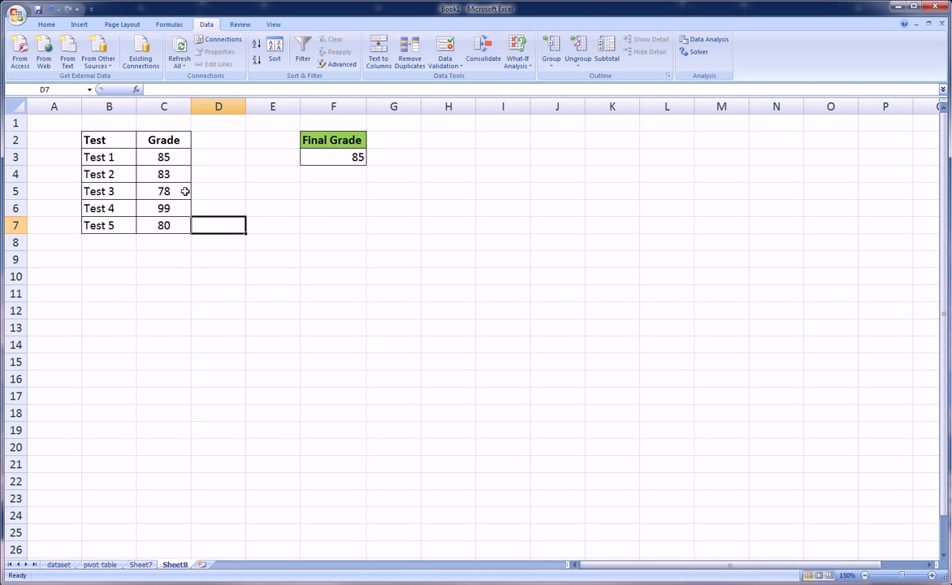
left_click_drag(167, 156, 173, 221)
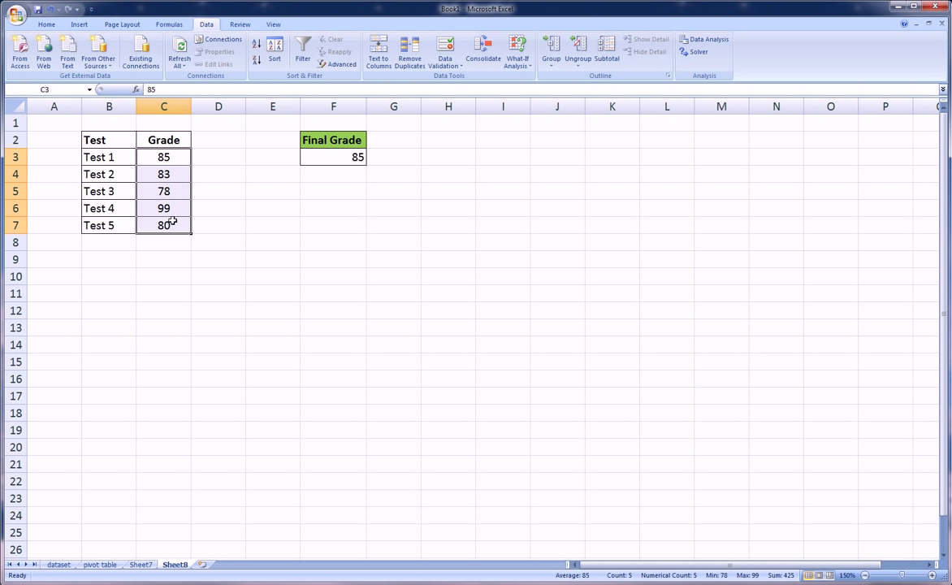
left_click(173, 228)
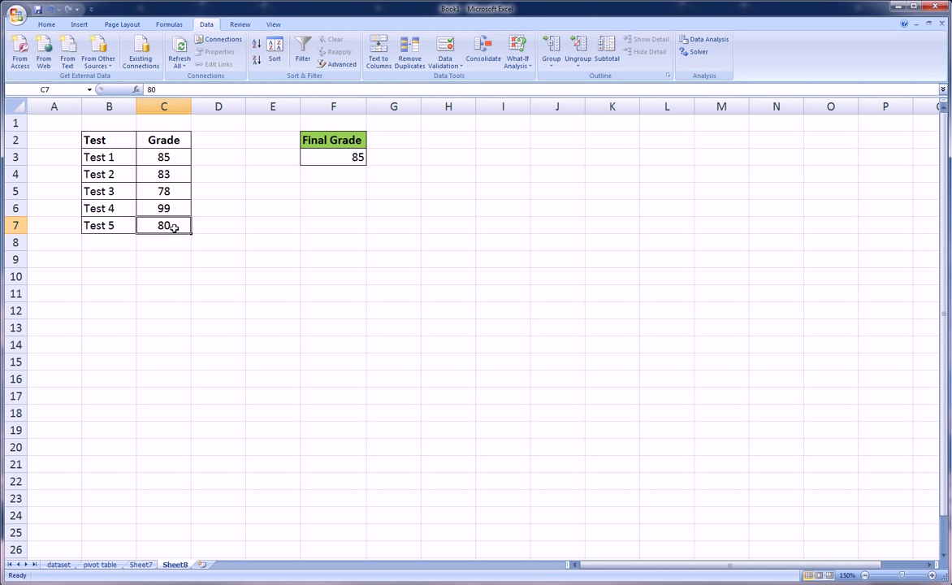
left_click(352, 156)
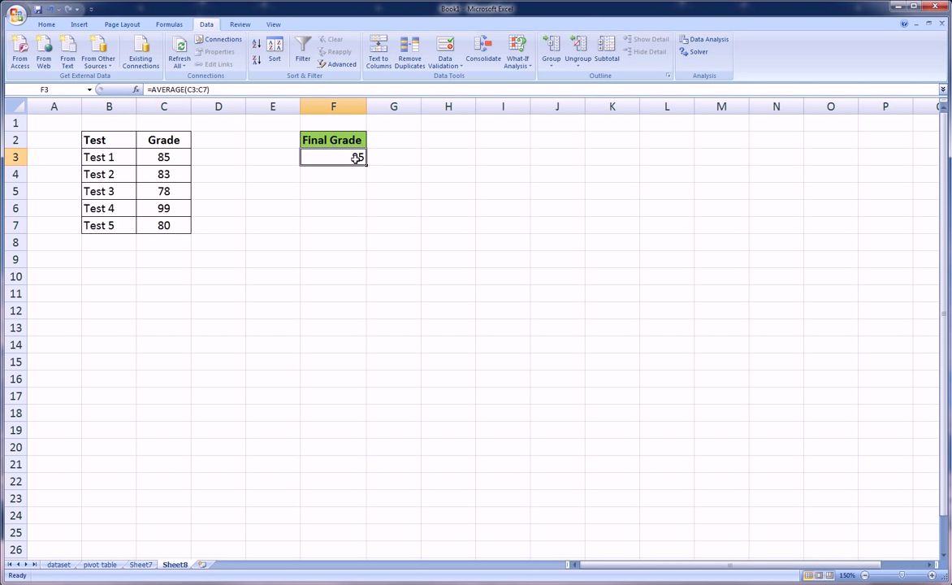